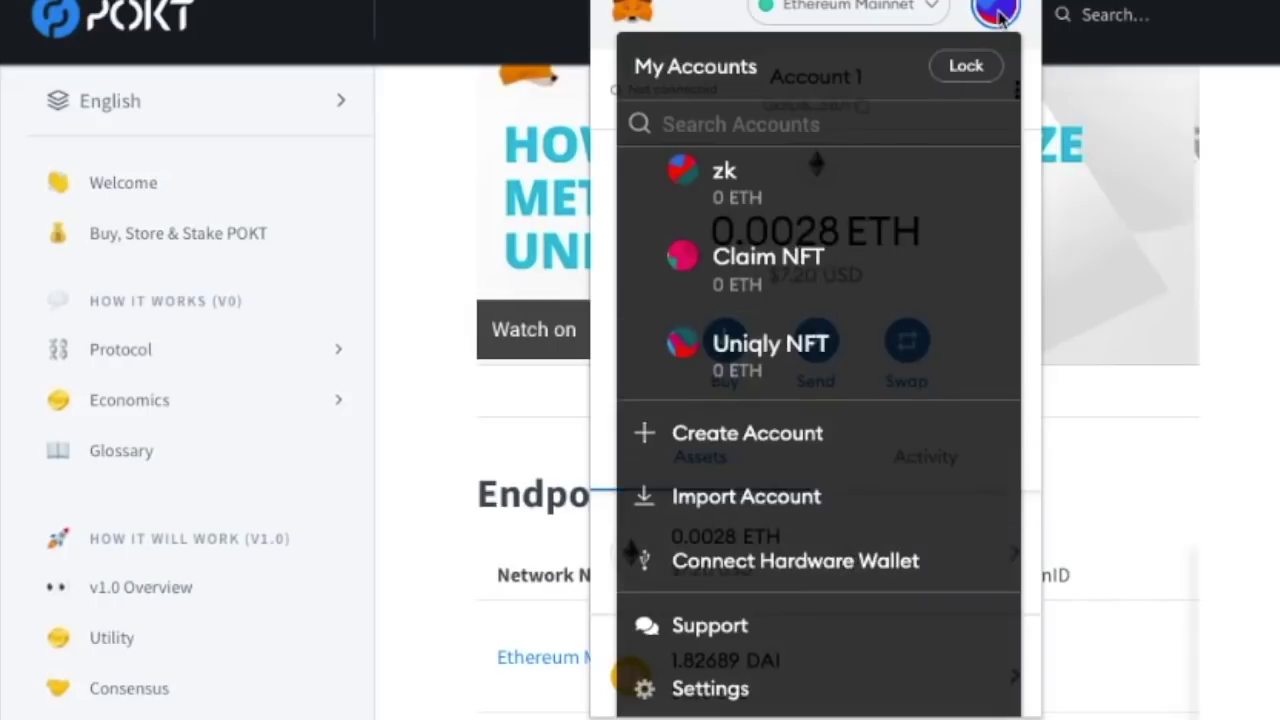
# Step: Inspect the default RPC URL of Ethereum Mainnet in the wallet's network settings, and return to the network list
pyautogui.click(720, 684)
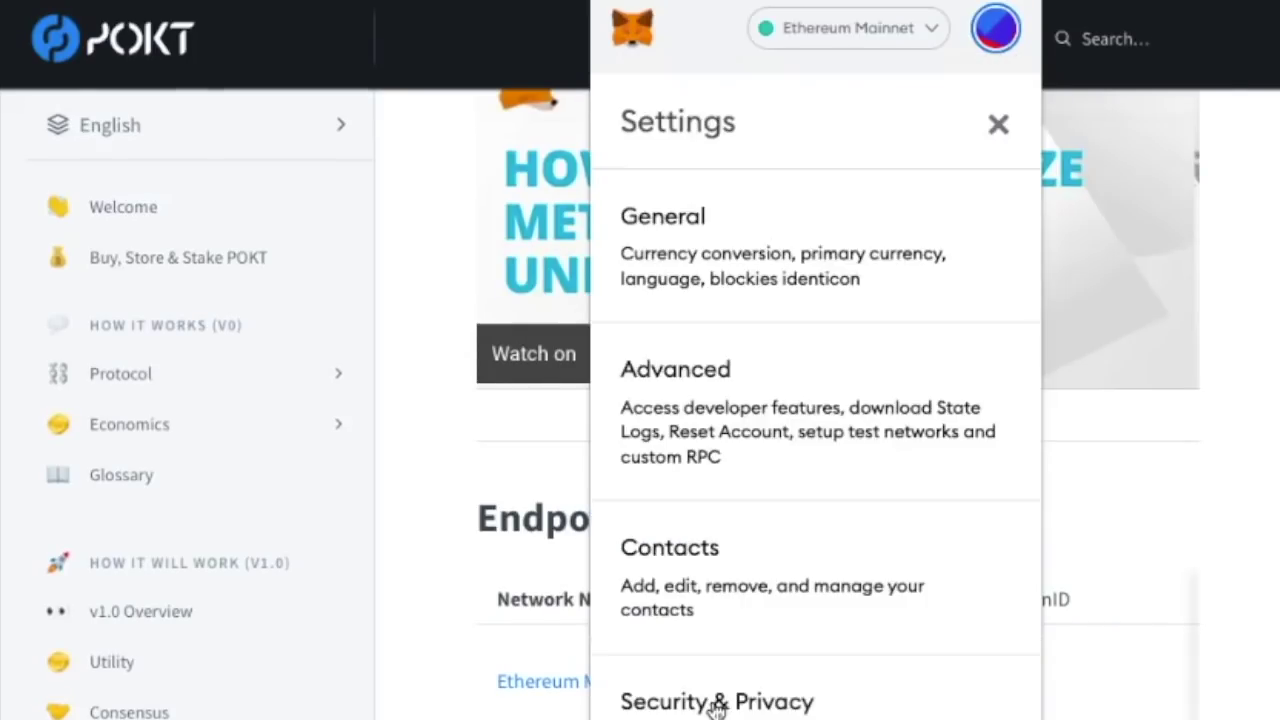
pyautogui.scroll(-2, 762, 488)
pyautogui.scroll(-3, 762, 510)
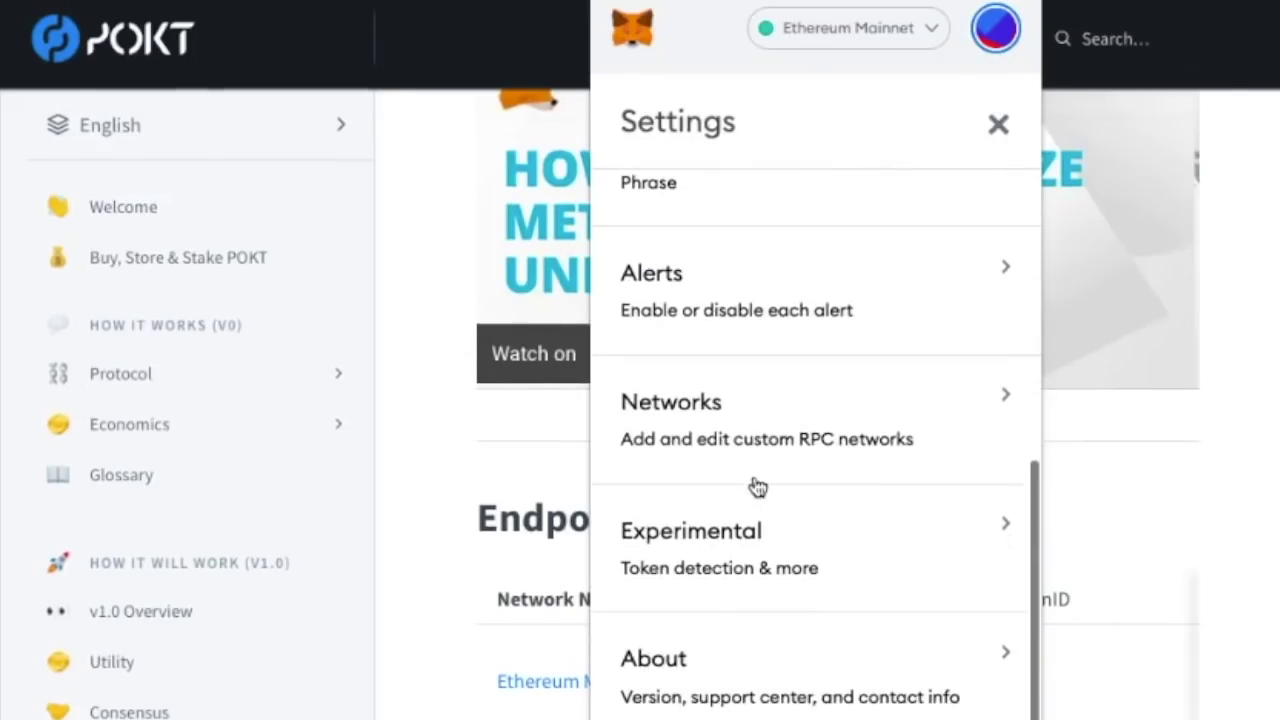
pyautogui.click(748, 456)
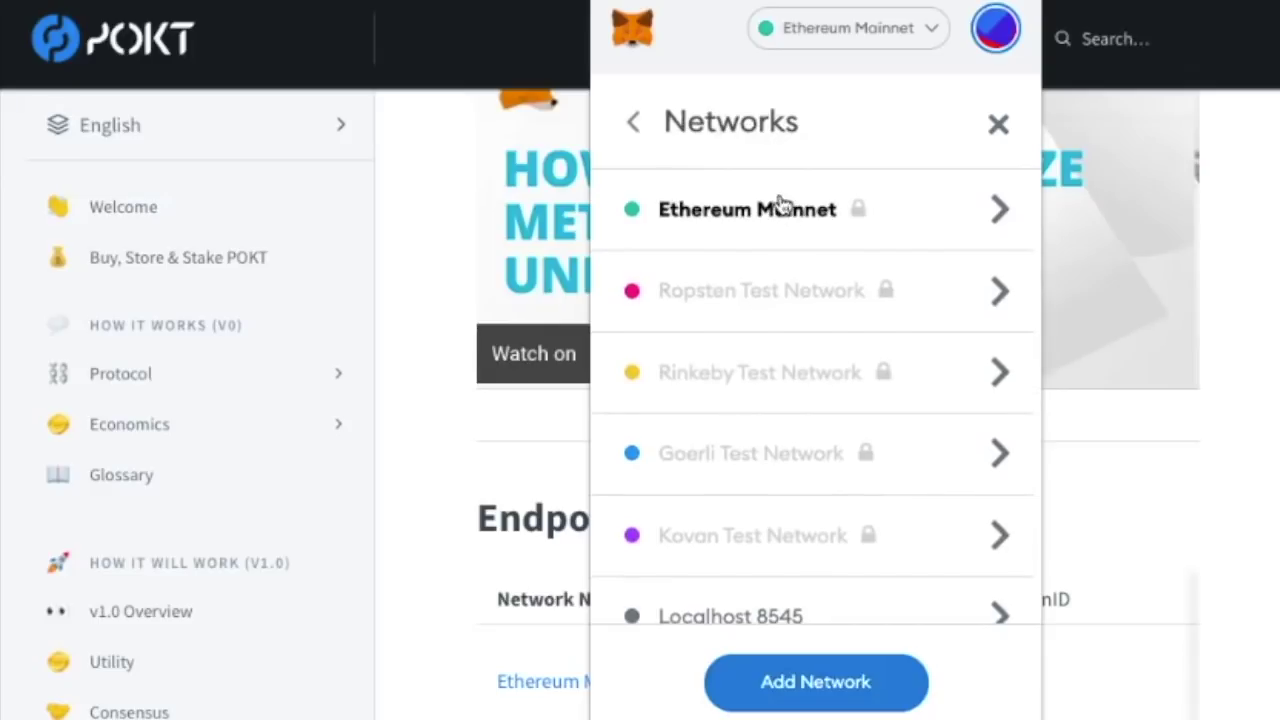
pyautogui.click(757, 218)
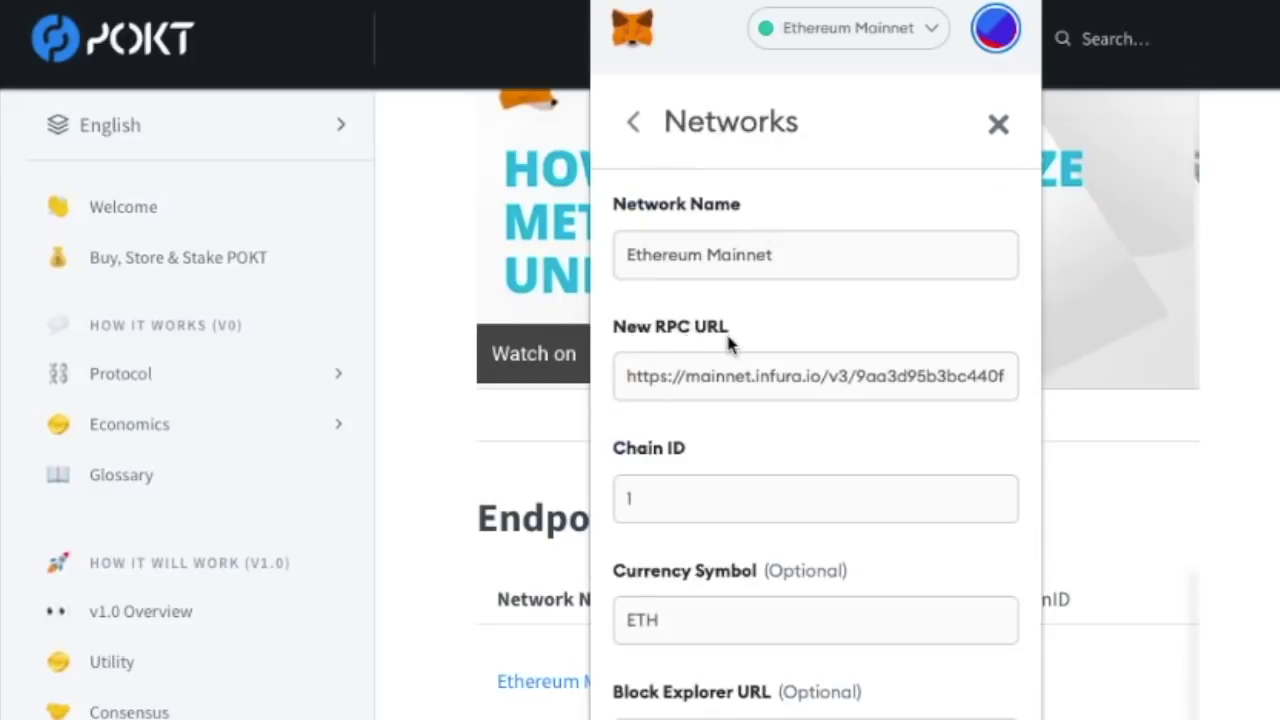
pyautogui.doubleClick(683, 388)
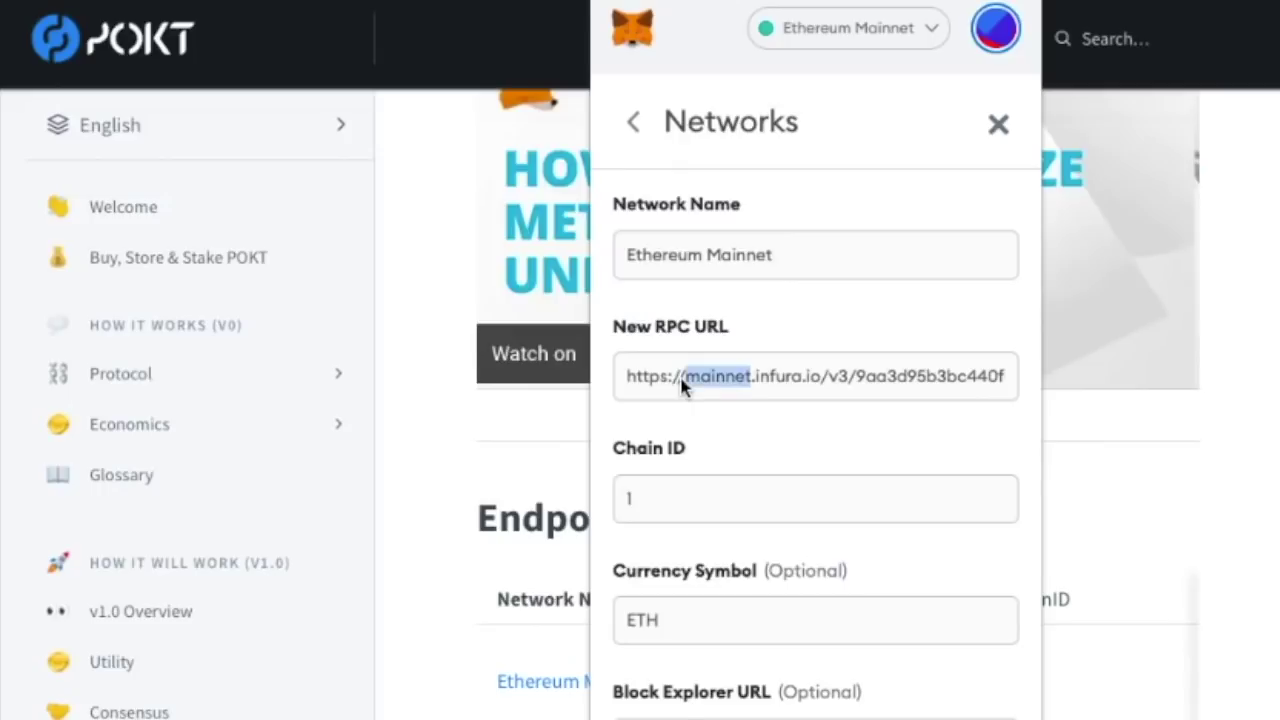
pyautogui.hotkey('ctrl', 'a')
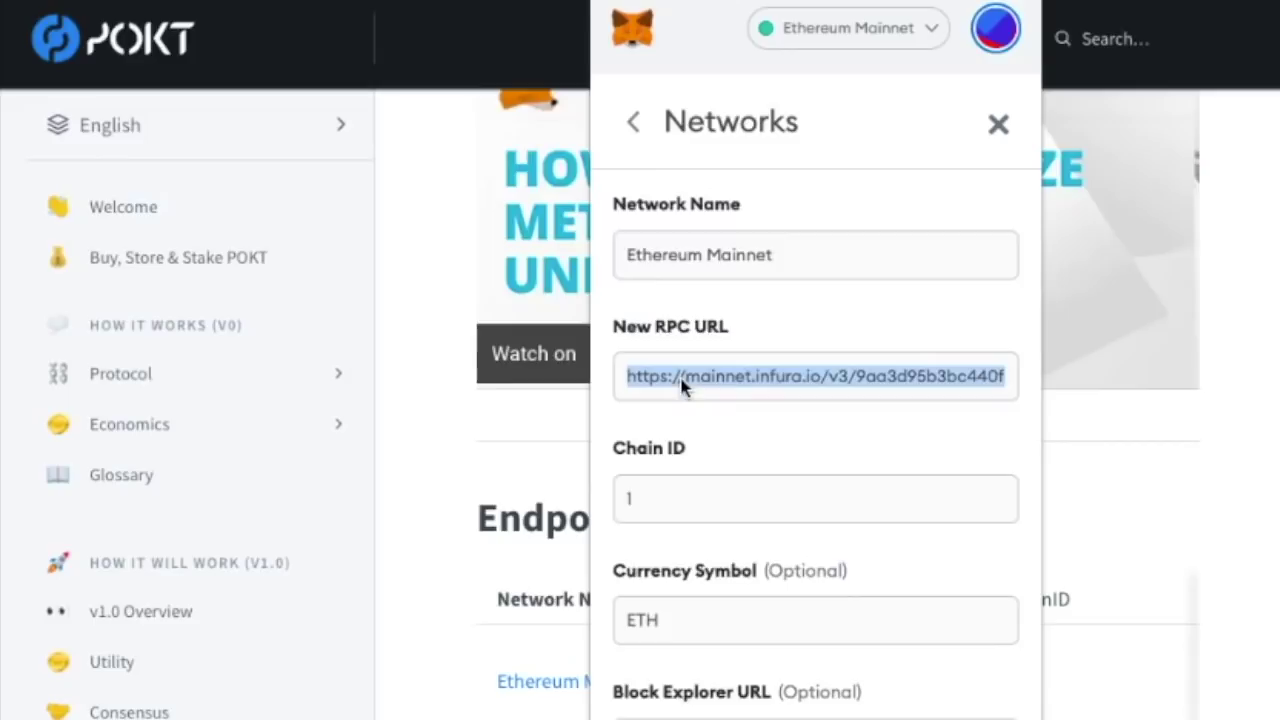
pyautogui.click(636, 124)
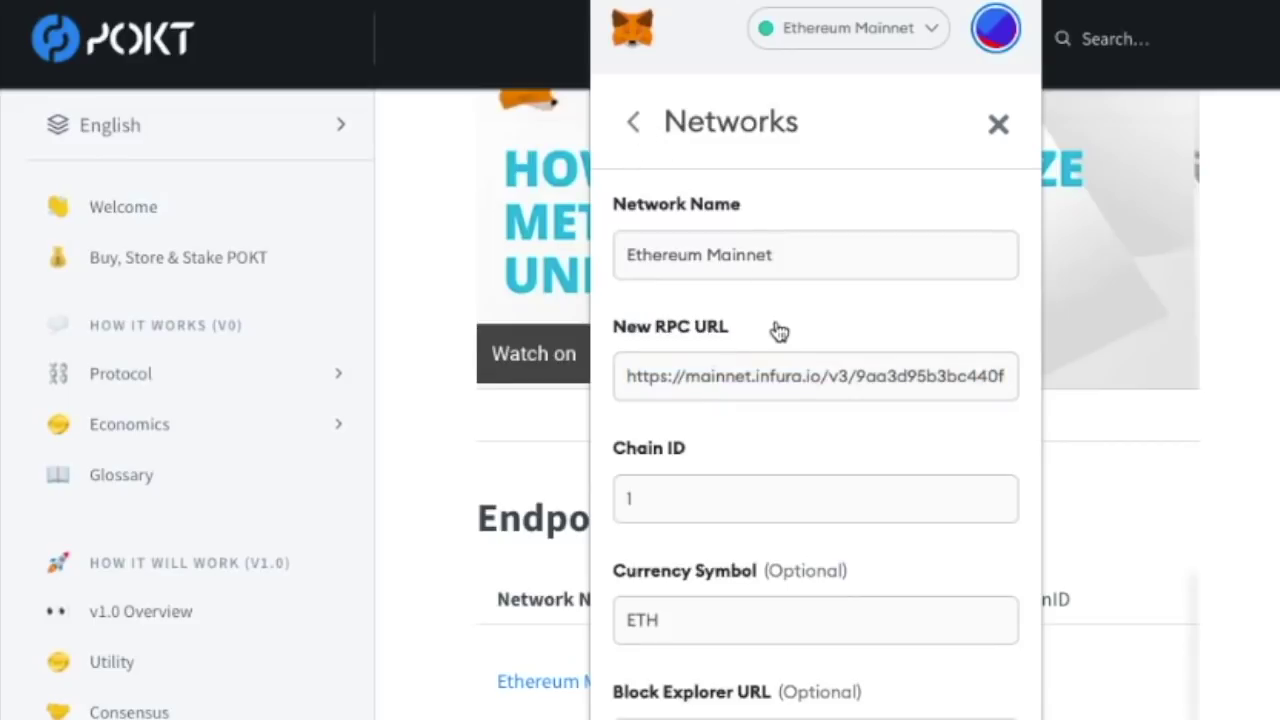
pyautogui.scroll(-3, 774, 329)
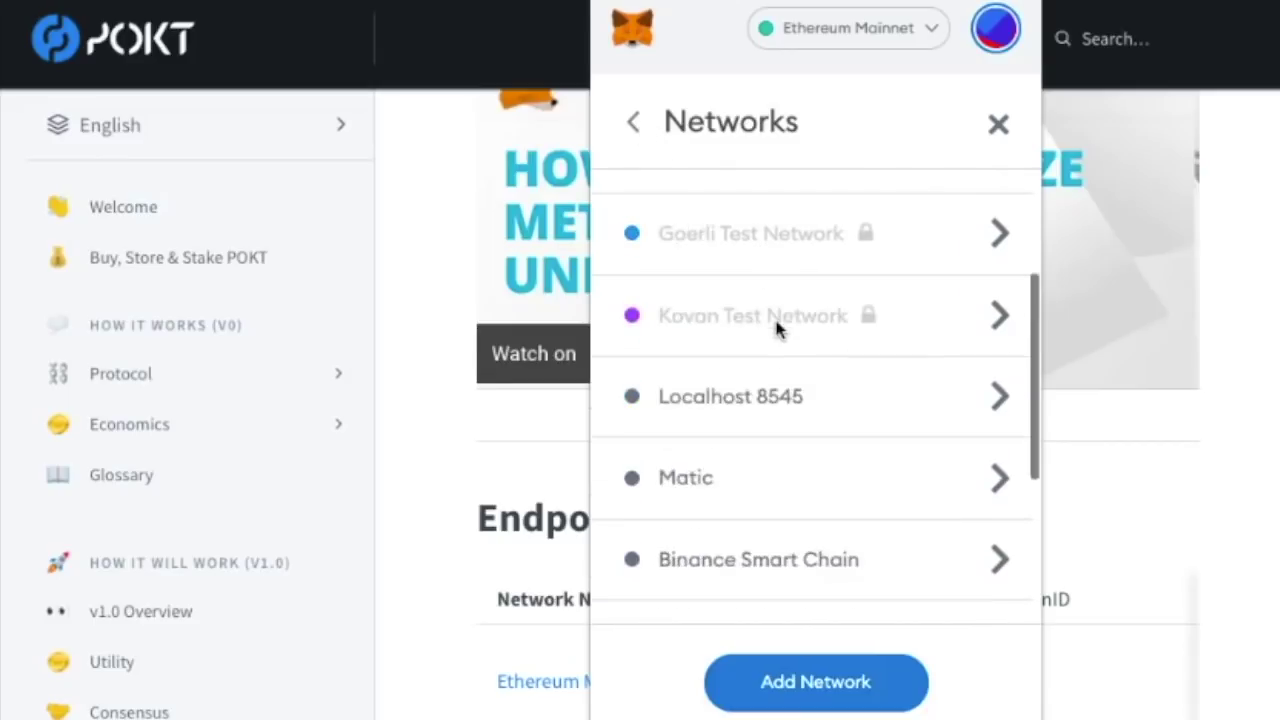
pyautogui.click(793, 685)
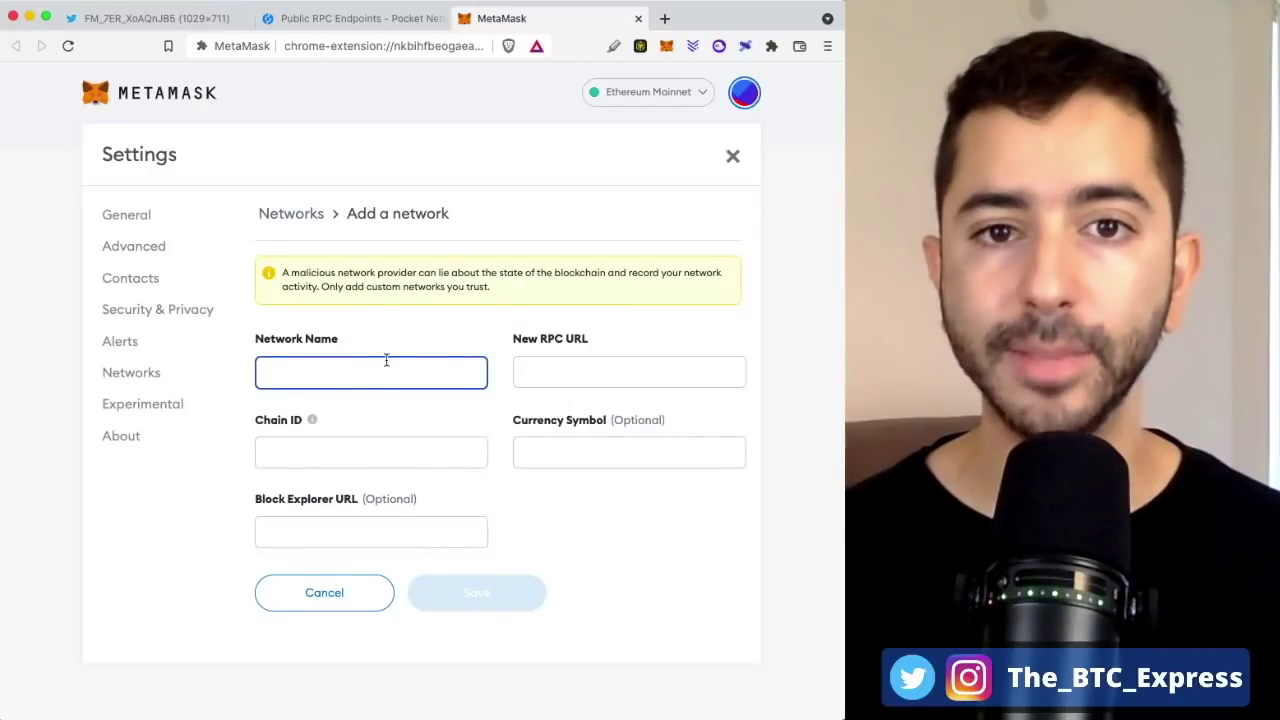
pyautogui.click(346, 19)
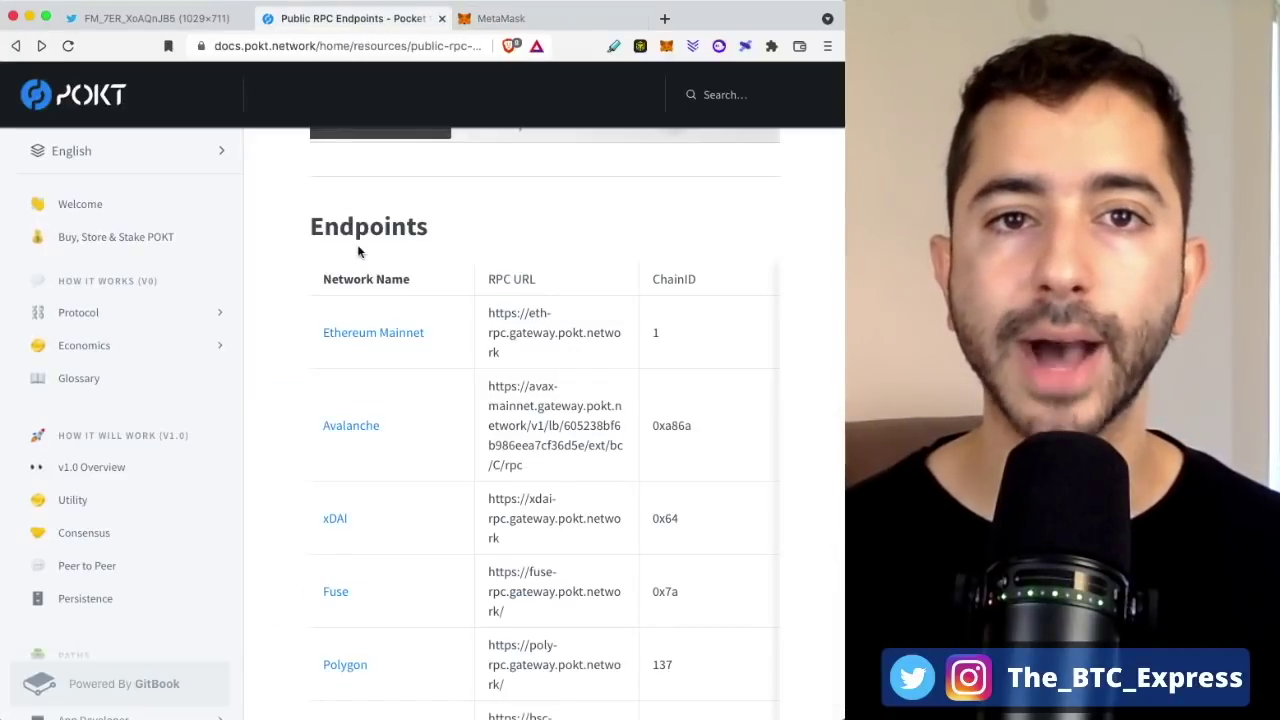
pyautogui.scroll(-1, 370, 275)
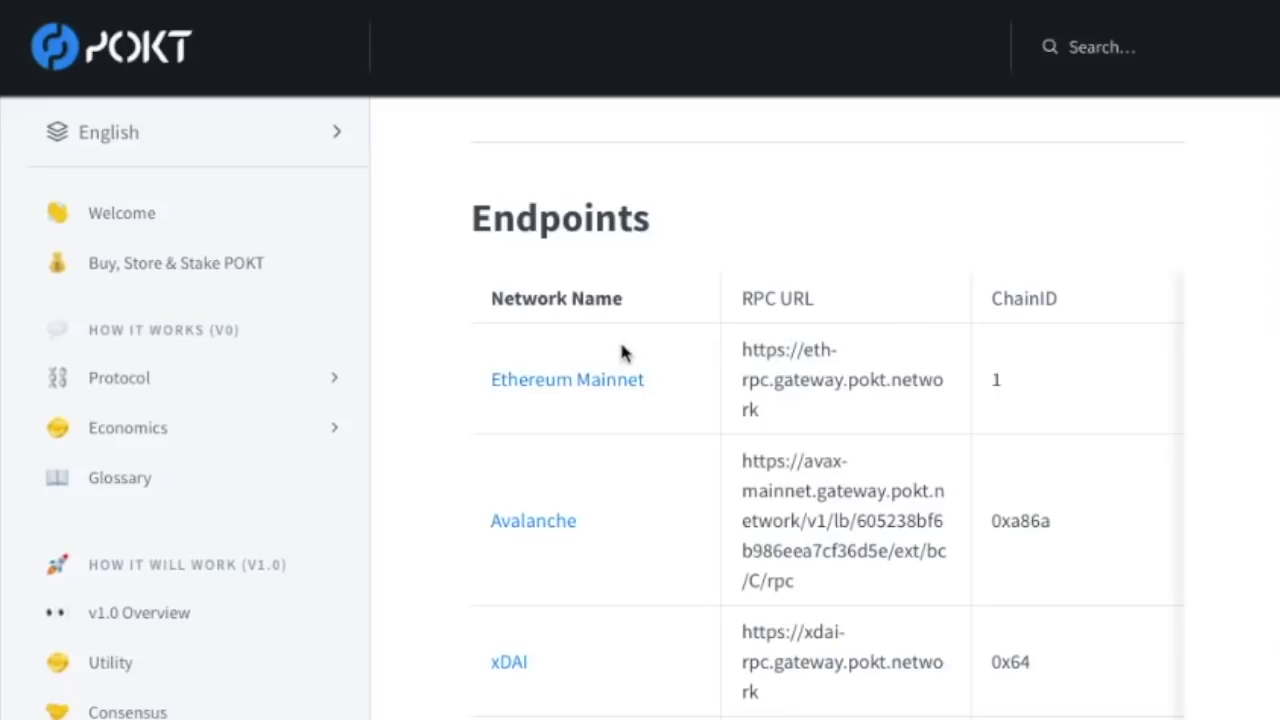
pyautogui.scroll(-3, 606, 346)
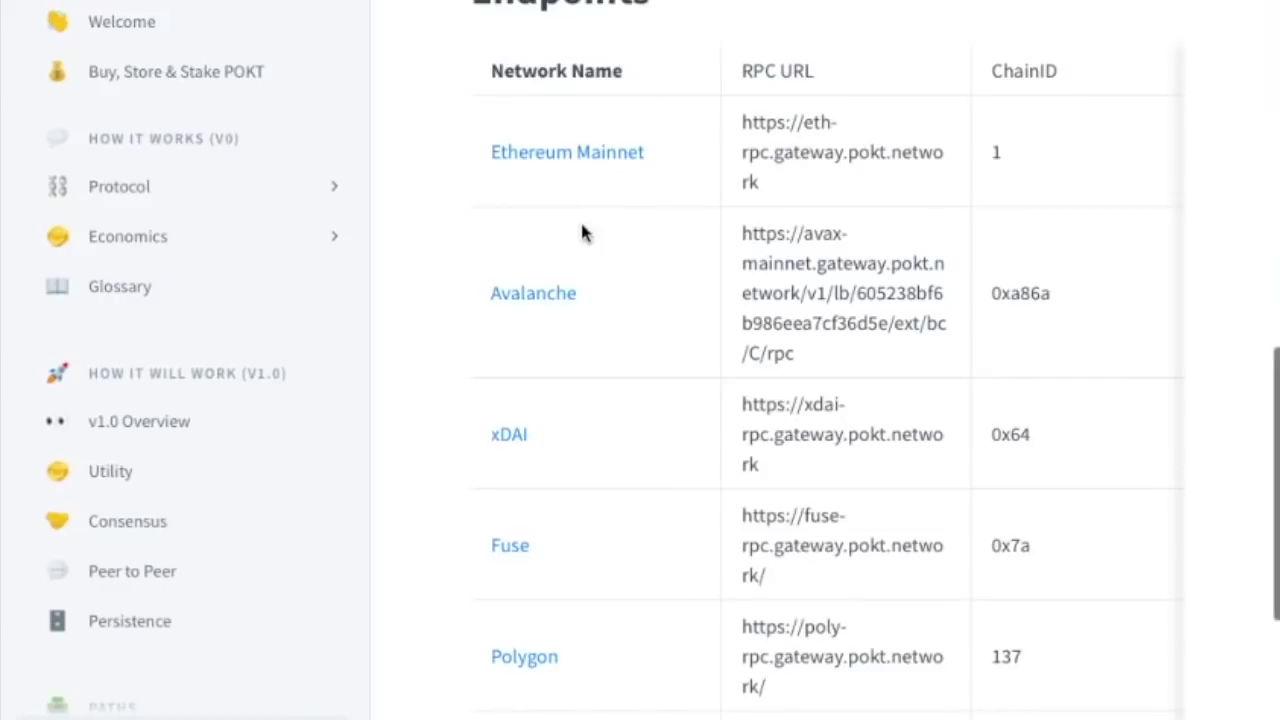
pyautogui.scroll(-2, 560, 467)
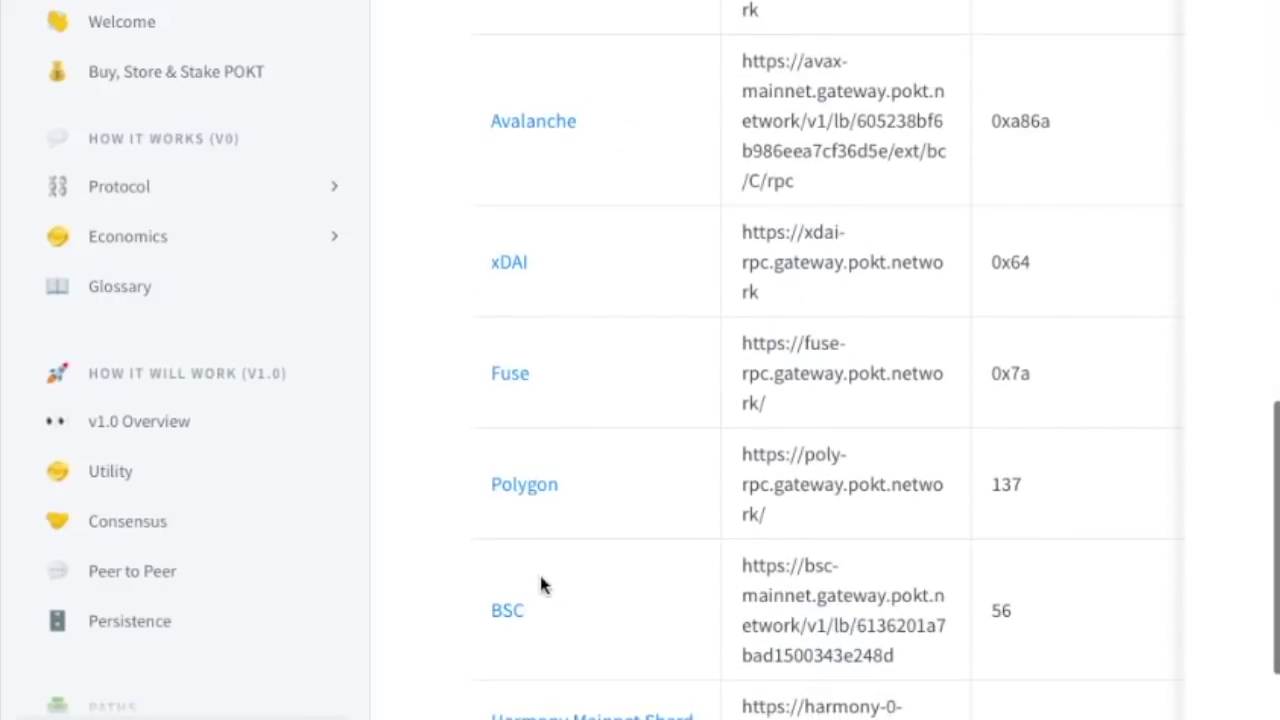
pyautogui.scroll(7, 553, 643)
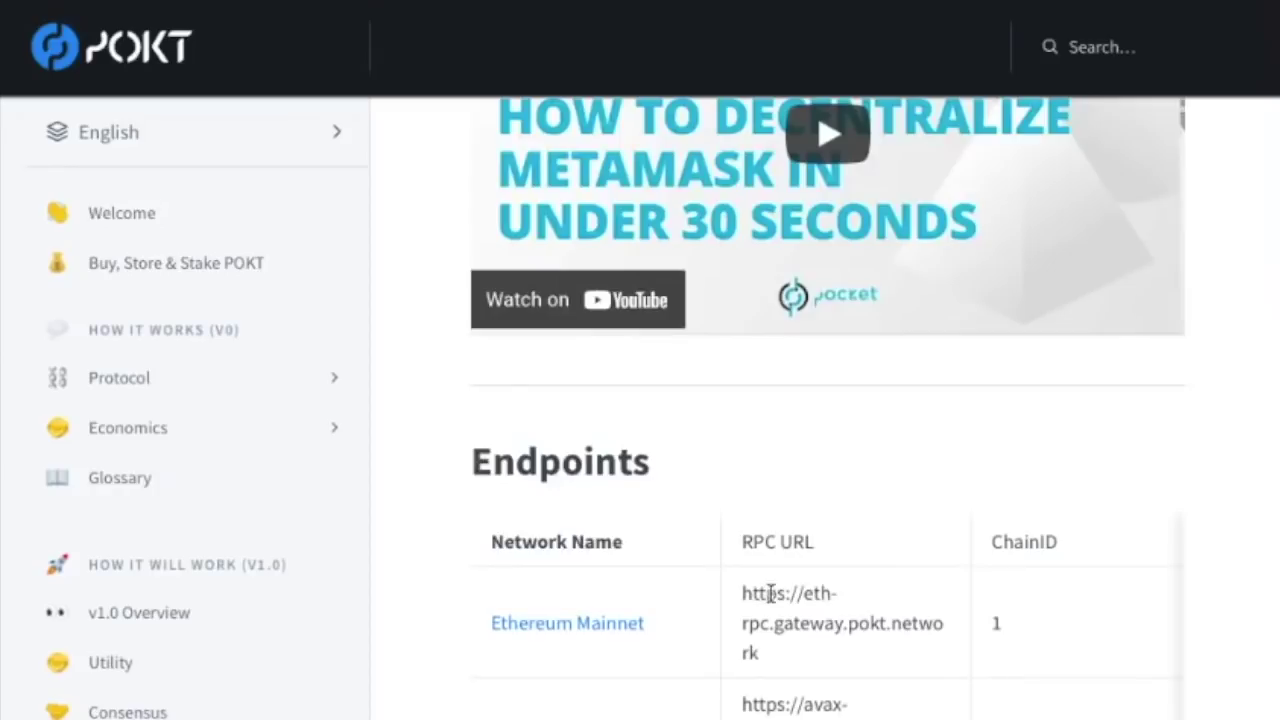
pyautogui.moveTo(768, 655); pyautogui.dragTo(742, 600)
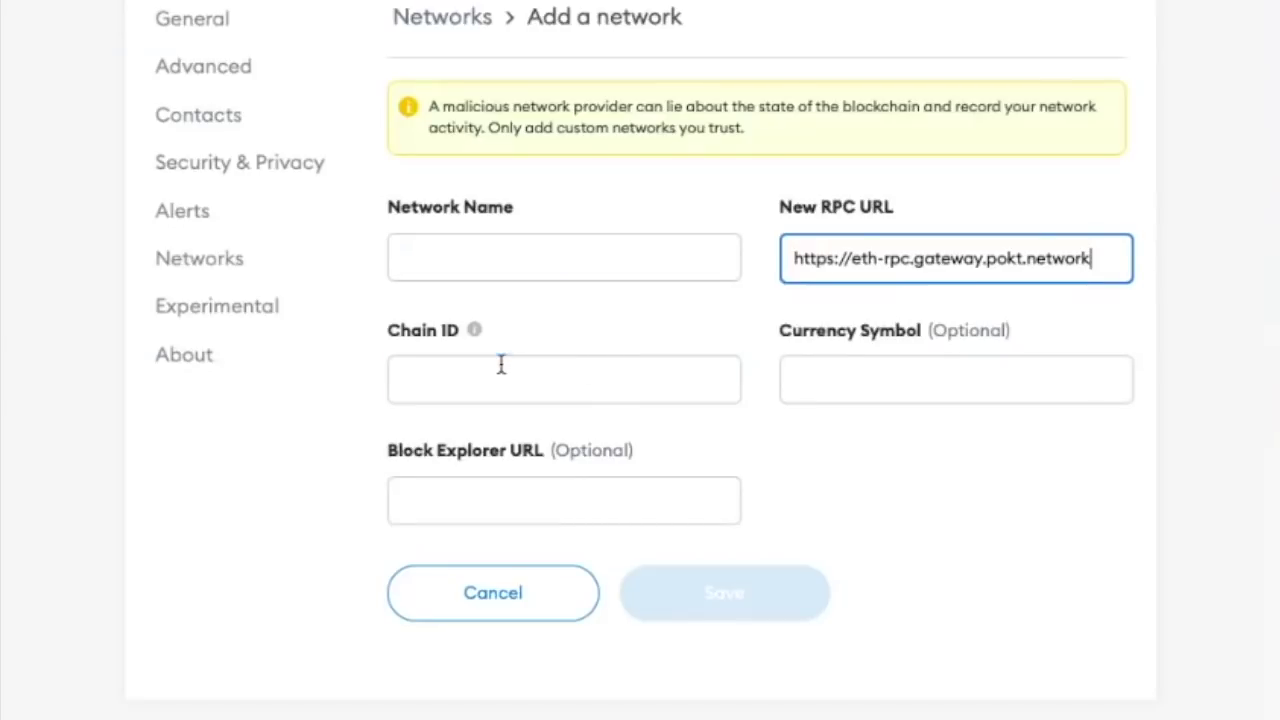
# Step: Set the new network's chain ID to 1 and its name to pocket
pyautogui.click(500, 363)
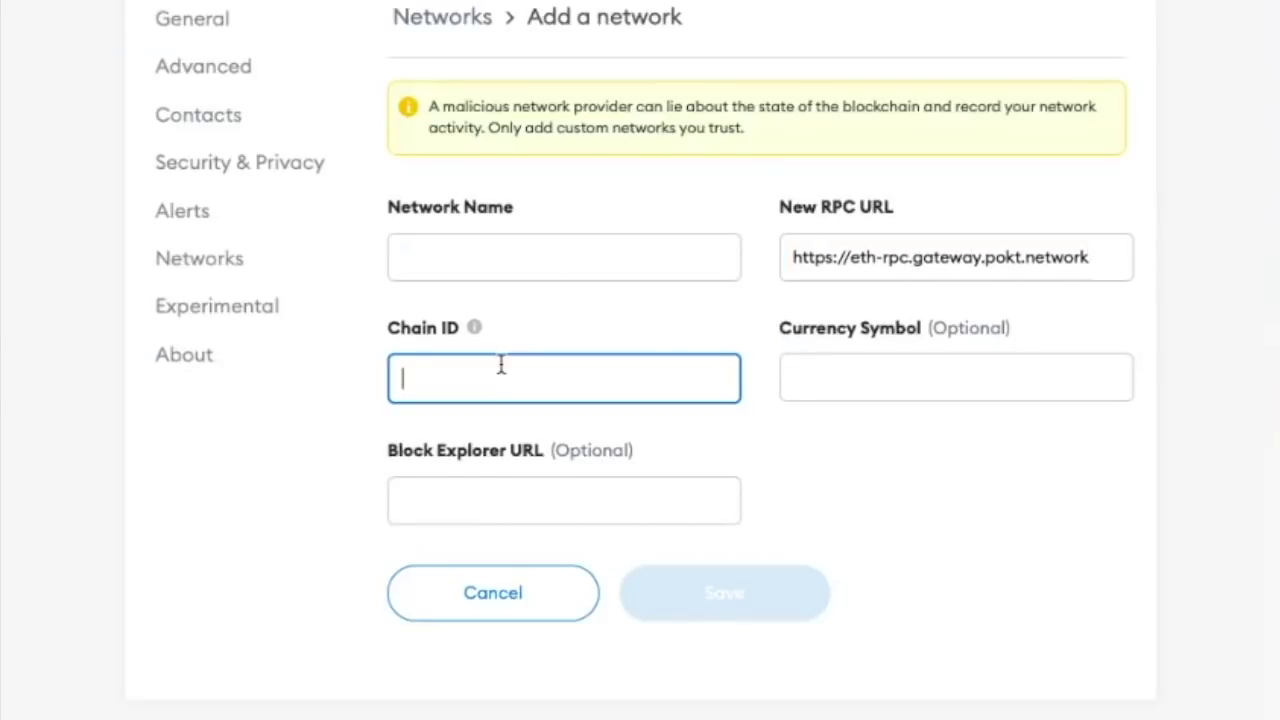
pyautogui.write('1')
pyautogui.click(501, 263)
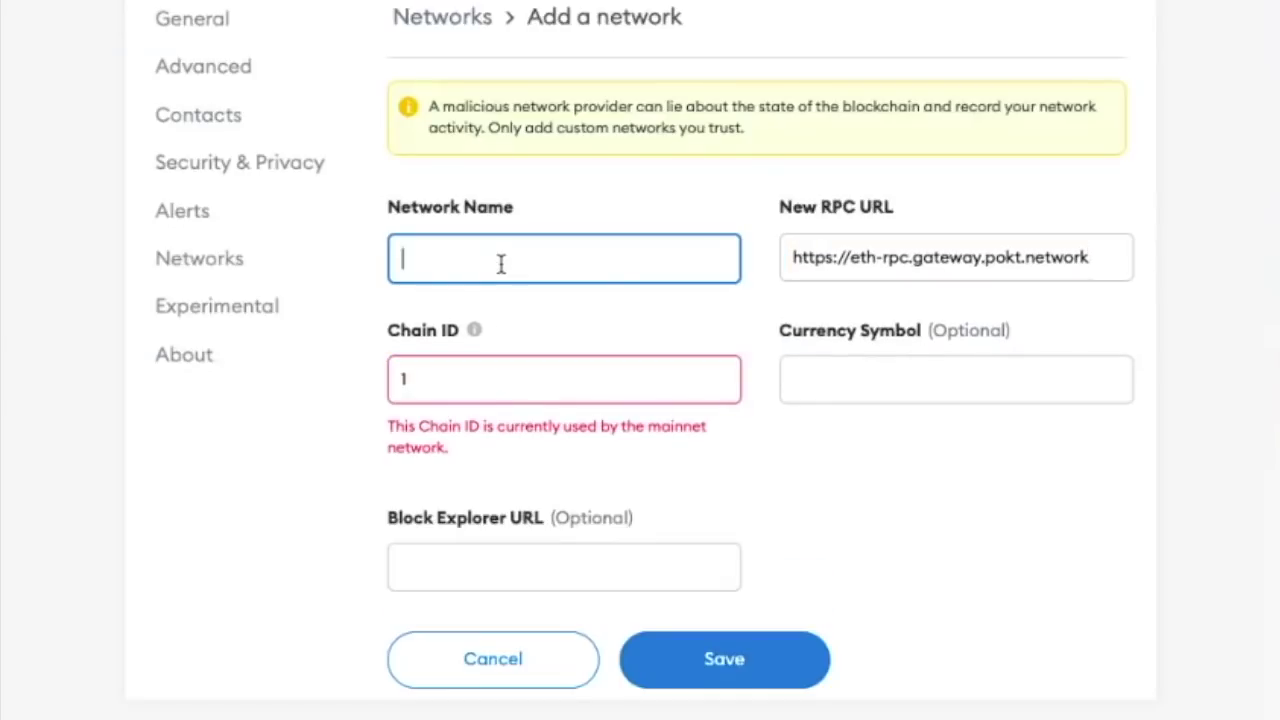
pyautogui.write('pocket')
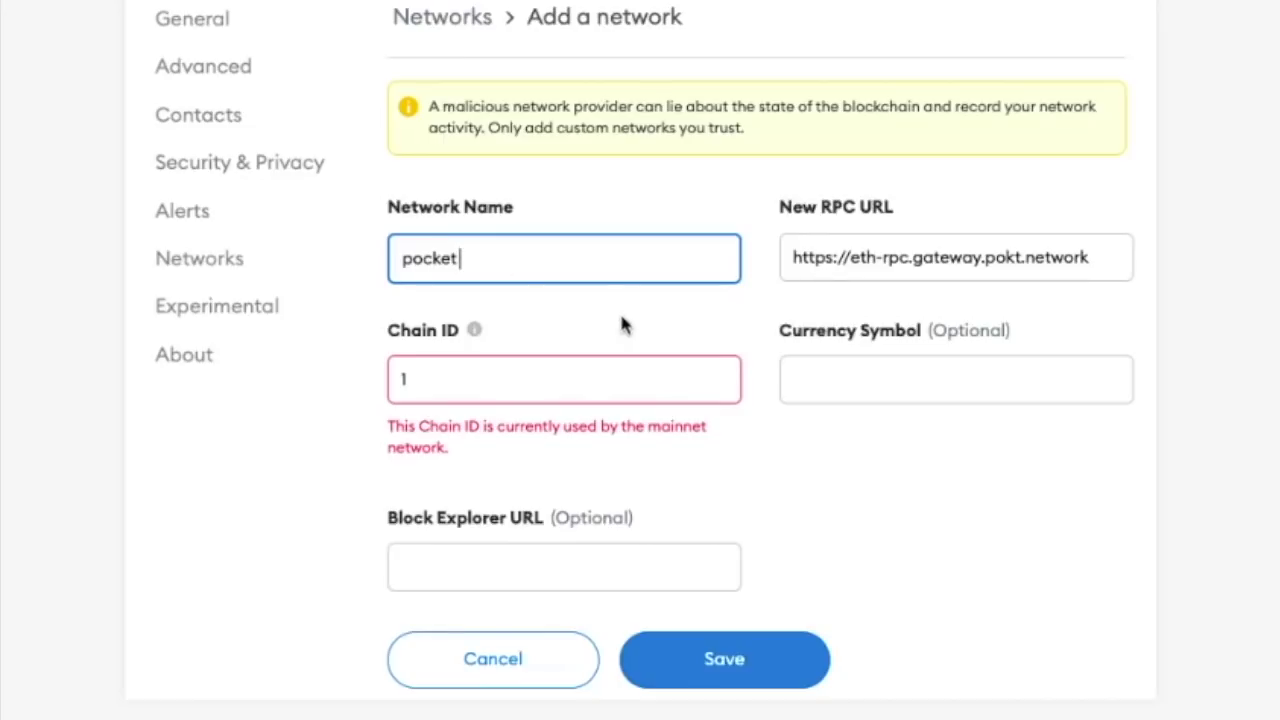
pyautogui.click(826, 376)
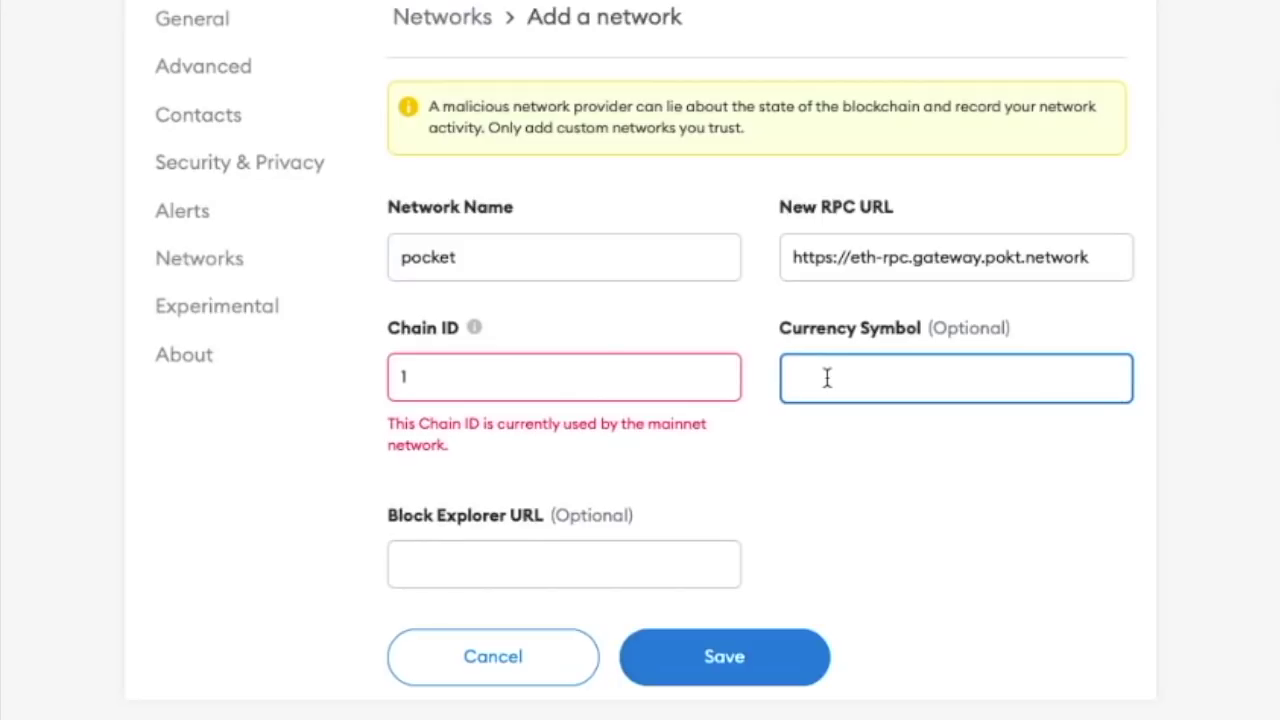
pyautogui.write('ETH')
pyautogui.click(823, 471)
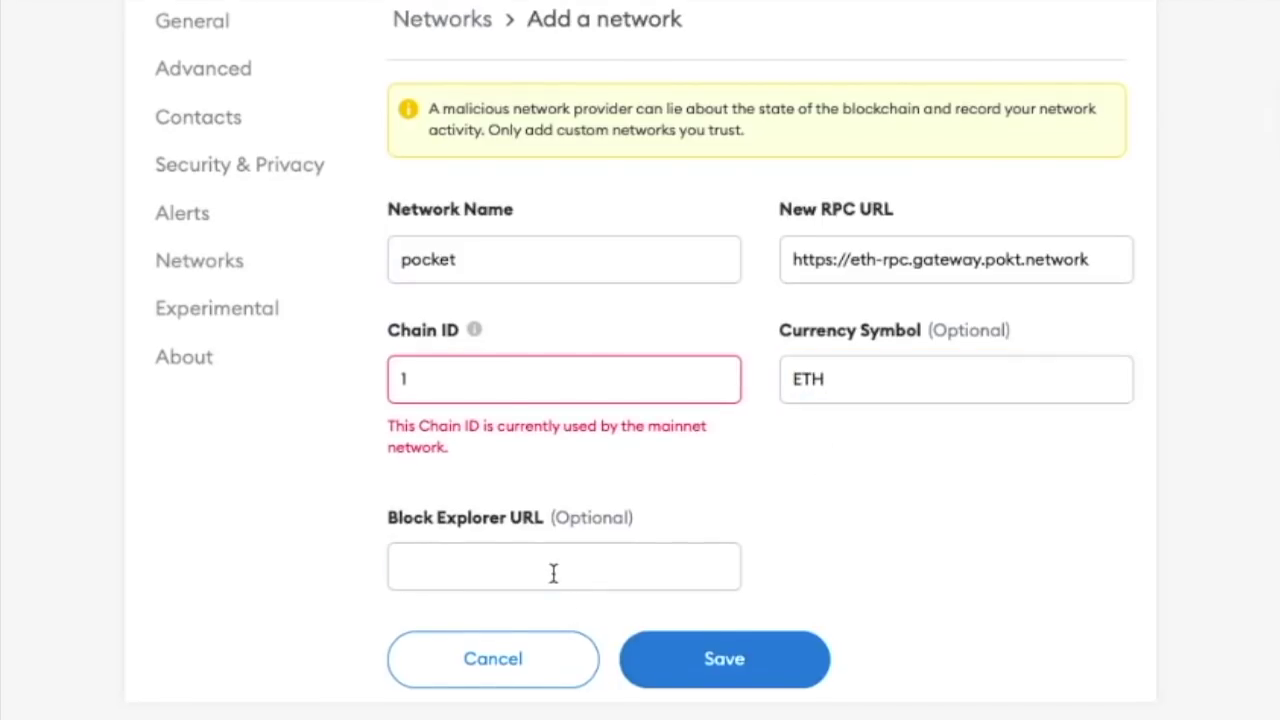
pyautogui.click(553, 572)
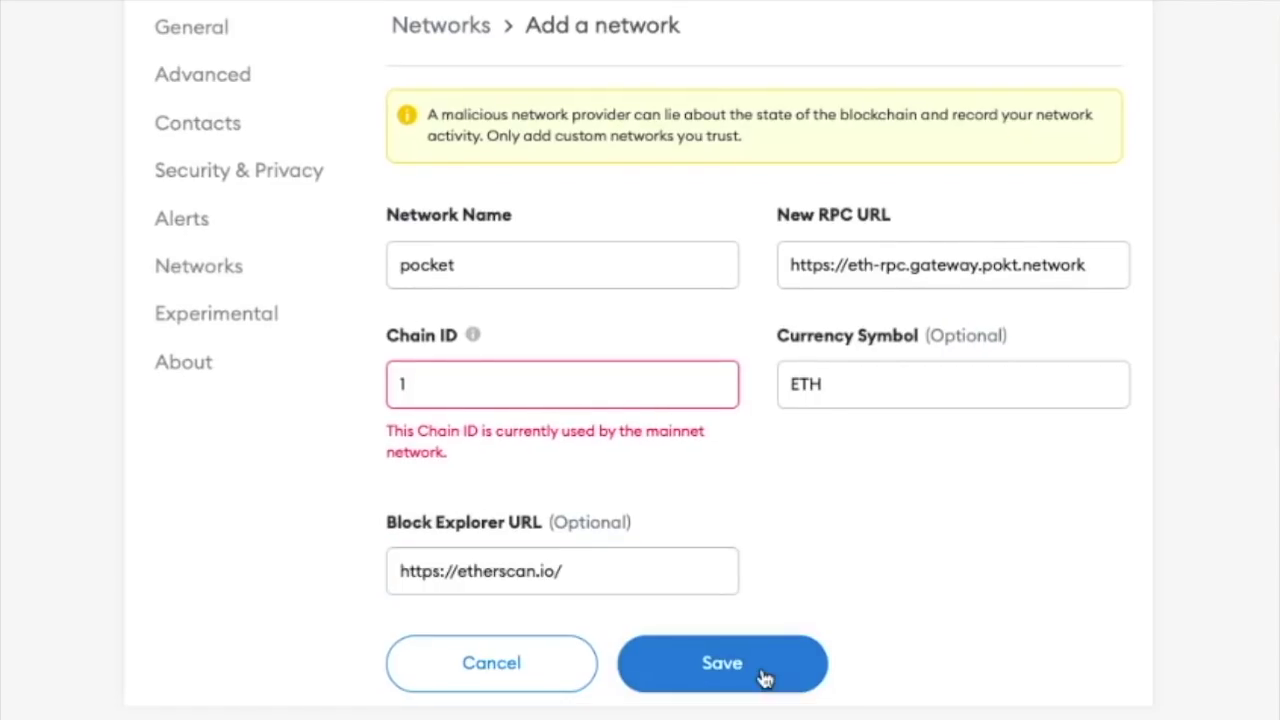
pyautogui.click(762, 675)
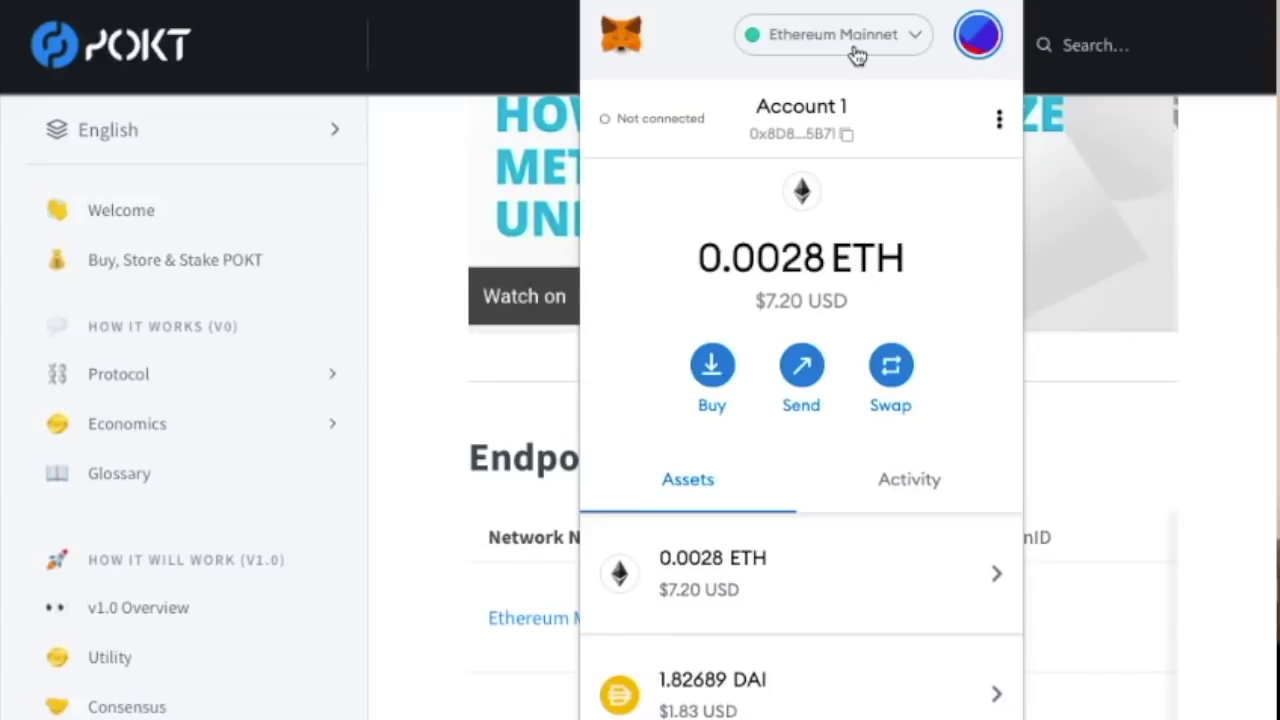
# Step: Switch the wallet's active network from Ethereum Mainnet to pocket
pyautogui.click(857, 55)
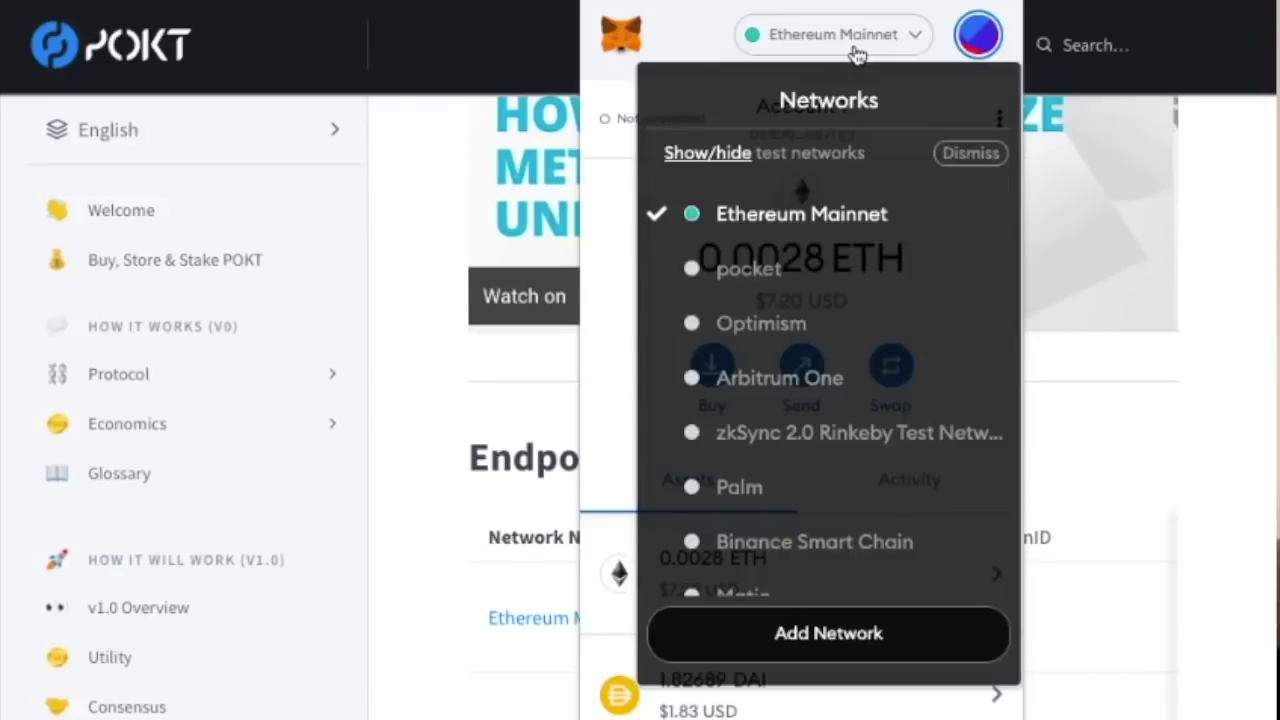
pyautogui.click(777, 259)
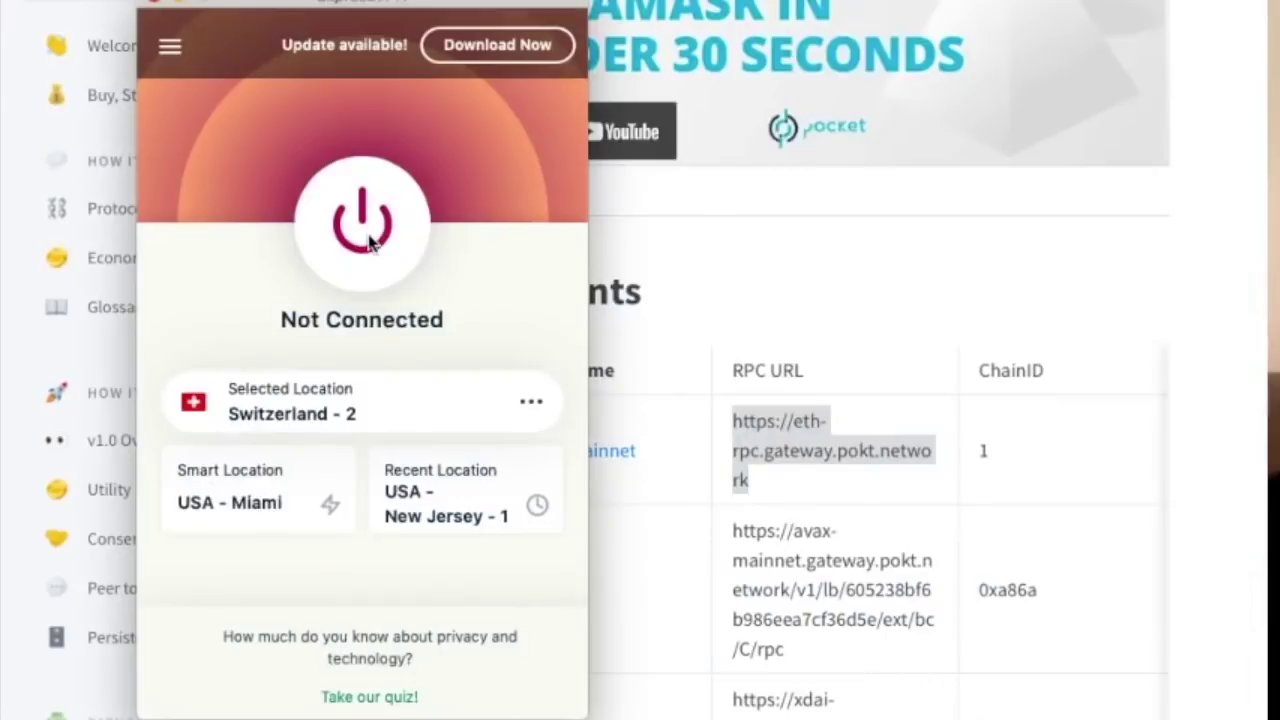
# Step: In ExpressVPN, connect to the selected Switzerland - 2 location and browse the recommended VPN locations
pyautogui.click(368, 240)
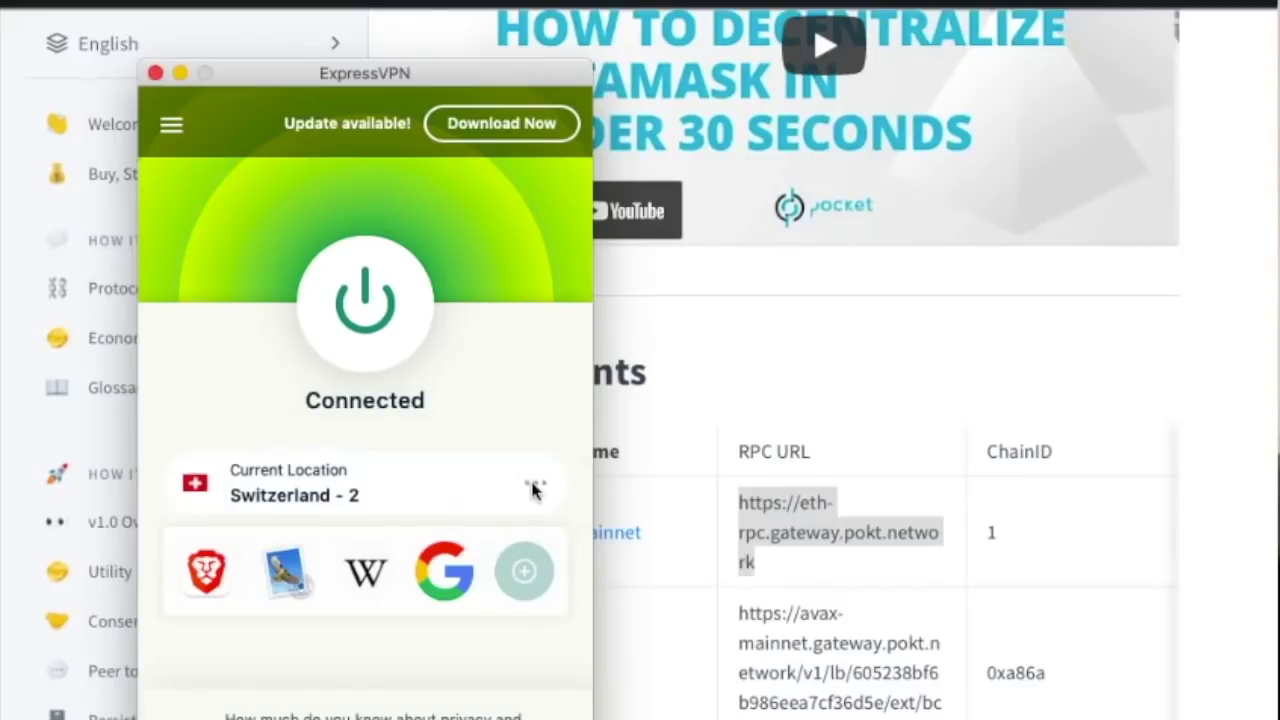
pyautogui.click(533, 488)
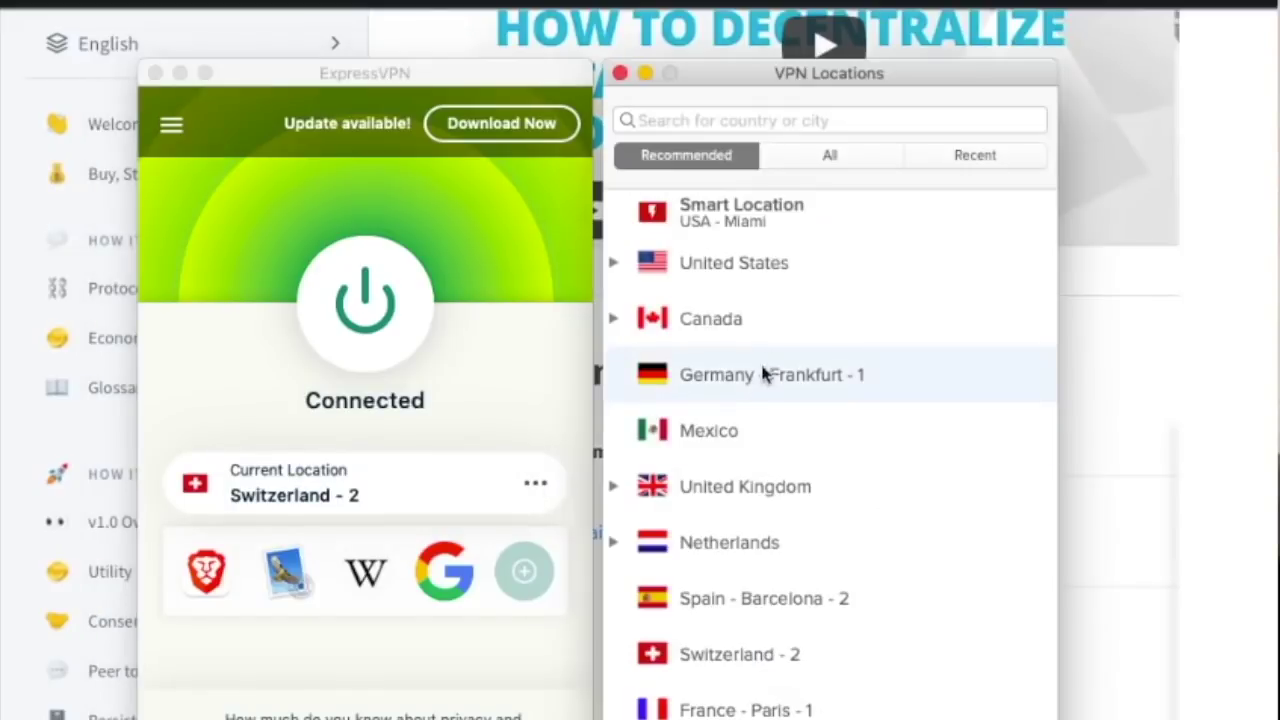
pyautogui.scroll(-3, 774, 319)
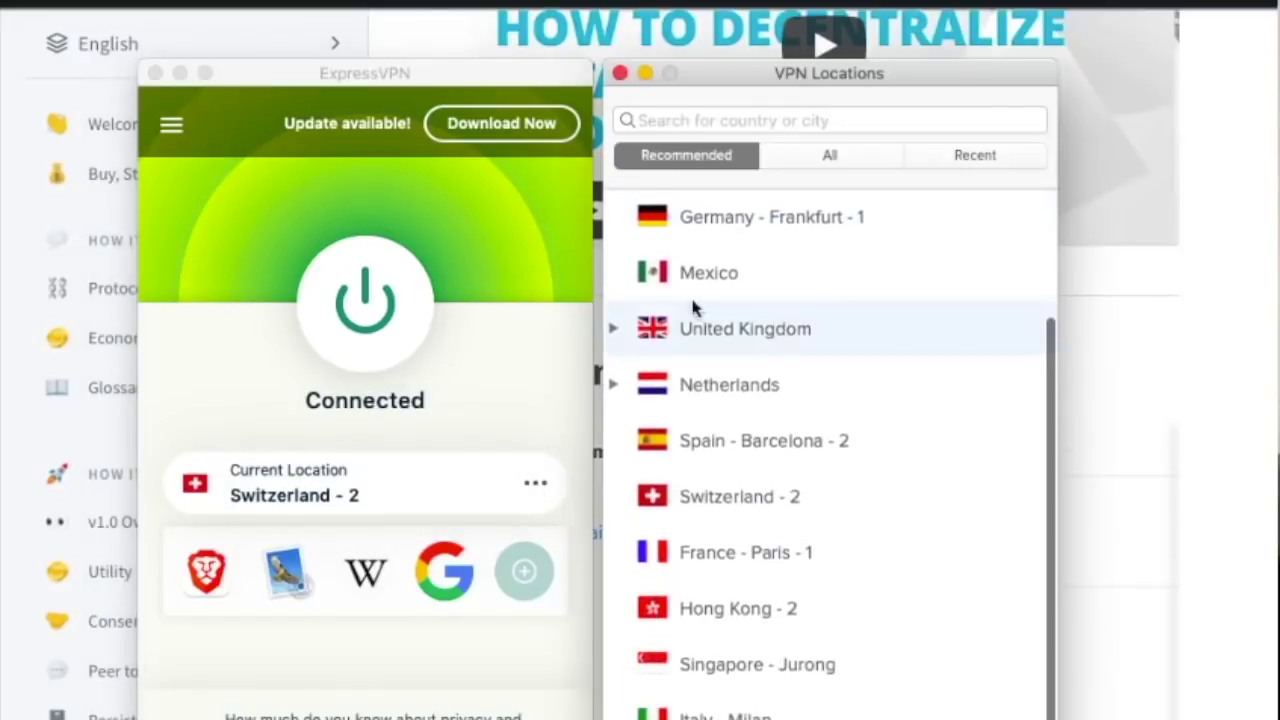
# Step: Review the VPN's general preferences for startup, network lock and split tunneling, and close them without changes
pyautogui.click(166, 377)
pyautogui.click(171, 125)
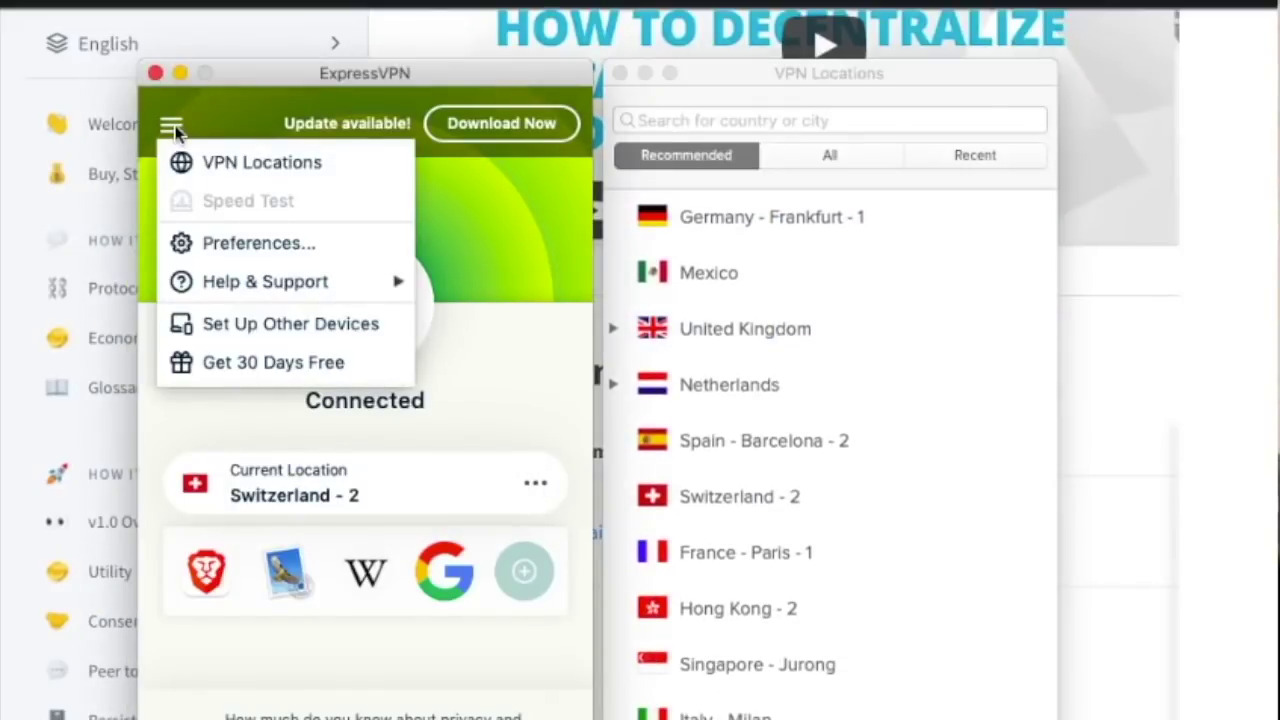
pyautogui.click(220, 245)
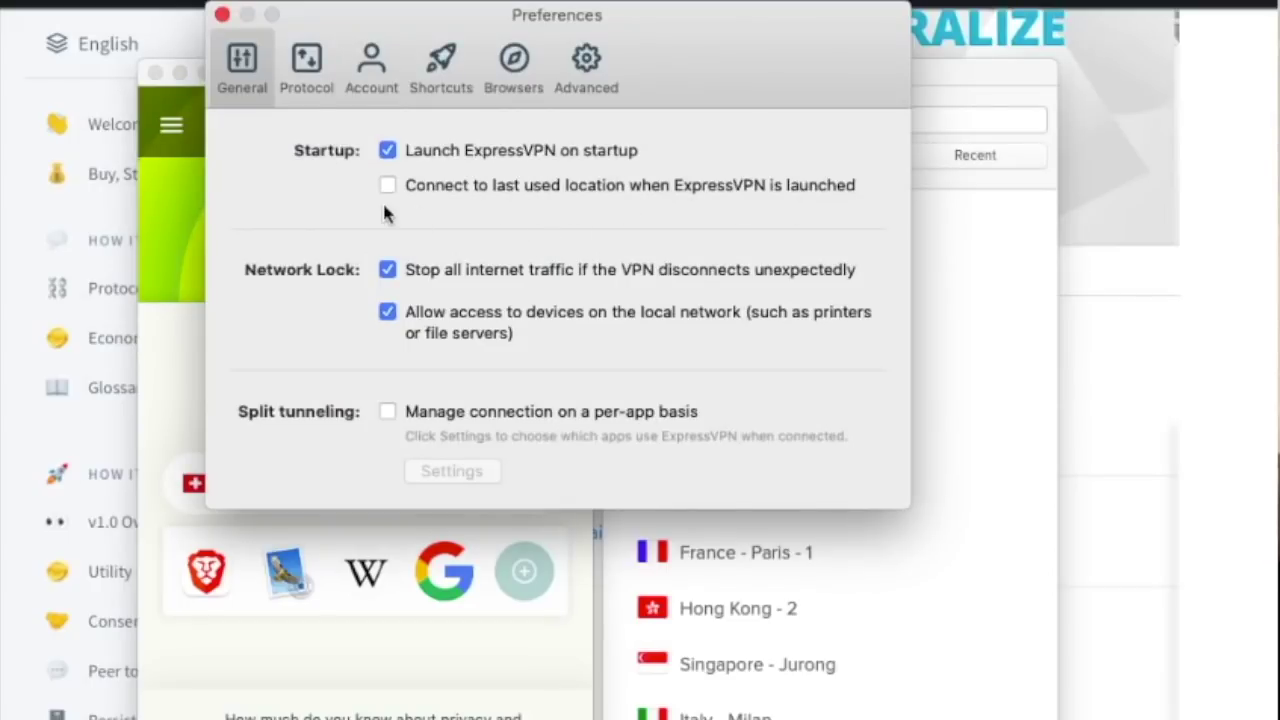
pyautogui.click(222, 14)
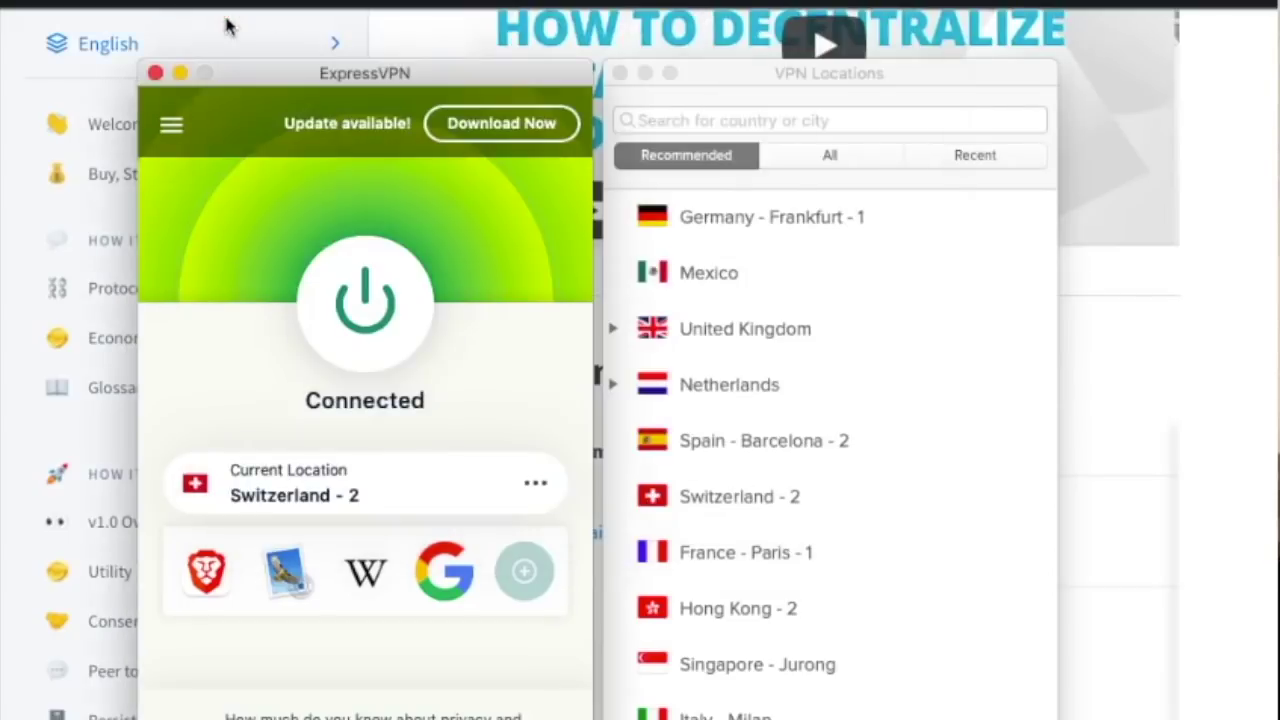